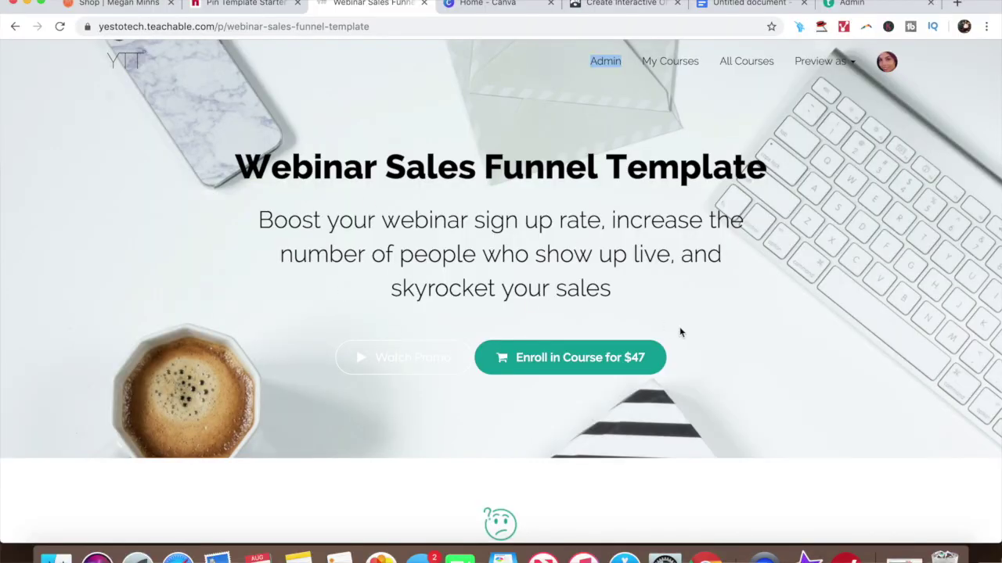
# Scroll the Teachable sales page past the 'Do any of these sound familiar?' and 'All of that changes now!' sections
pyautogui.scroll(-2, 711, 327)
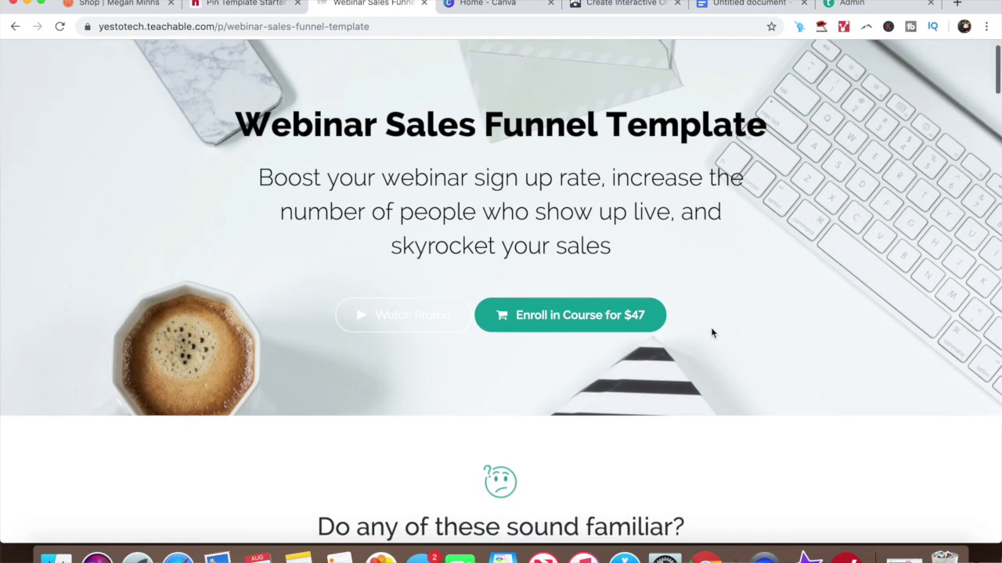
pyautogui.scroll(-3, 711, 330)
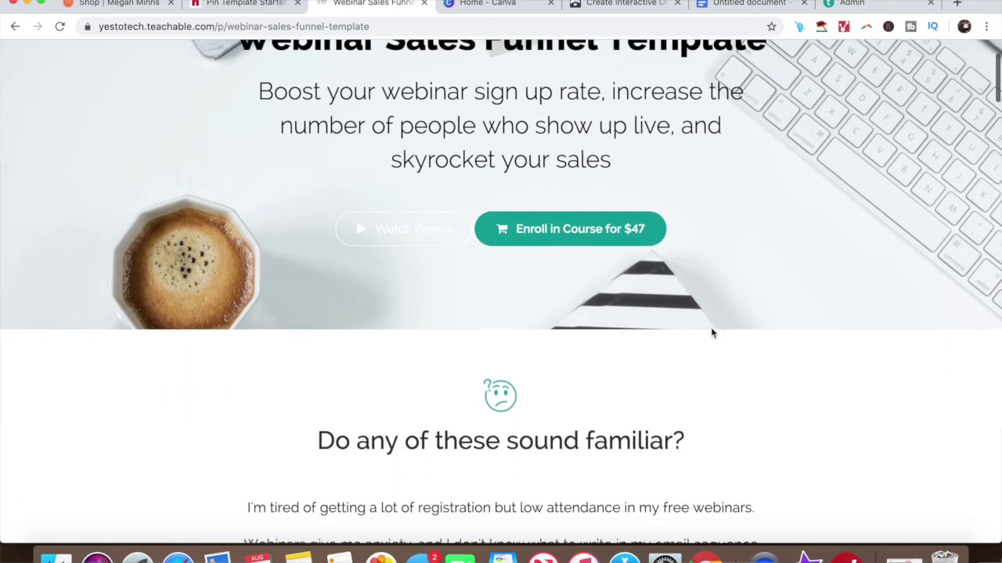
pyautogui.scroll(-4, 711, 332)
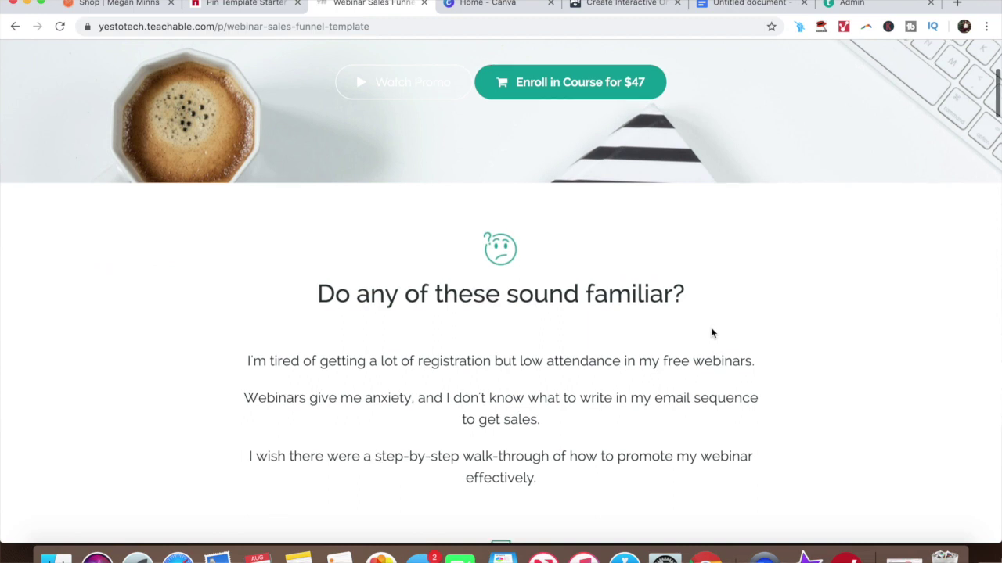
pyautogui.scroll(-4, 712, 333)
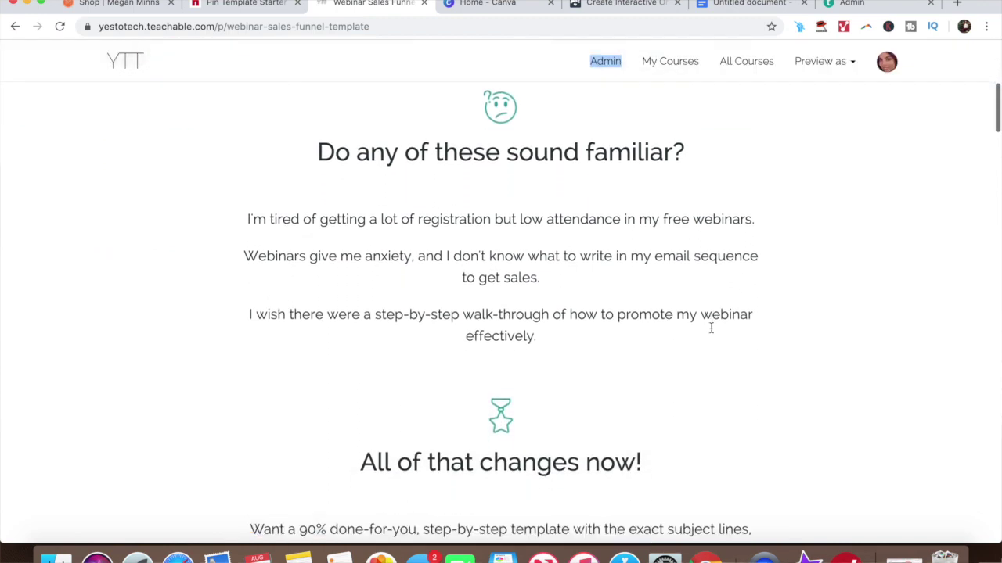
pyautogui.scroll(-10, 711, 329)
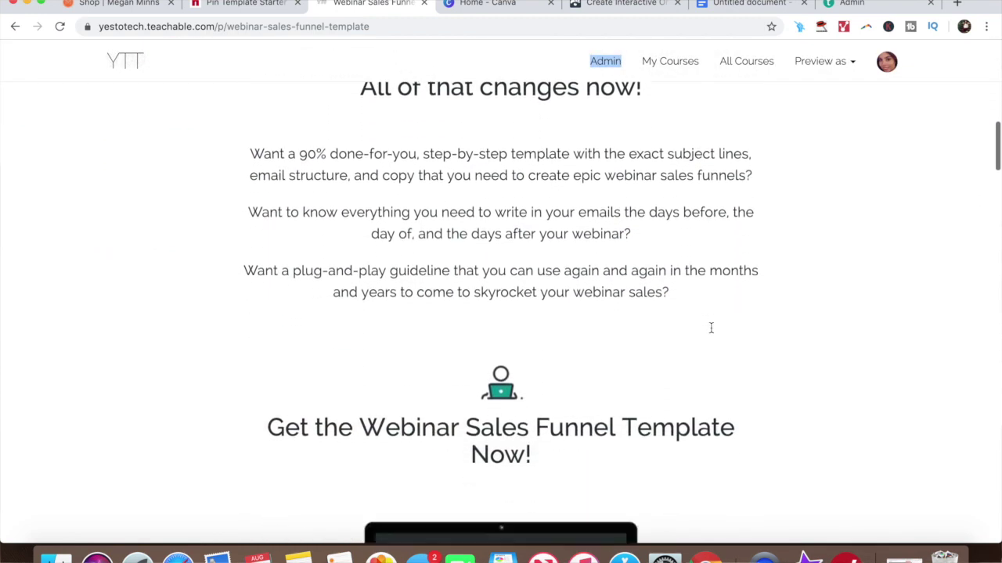
pyautogui.scroll(-6, 711, 329)
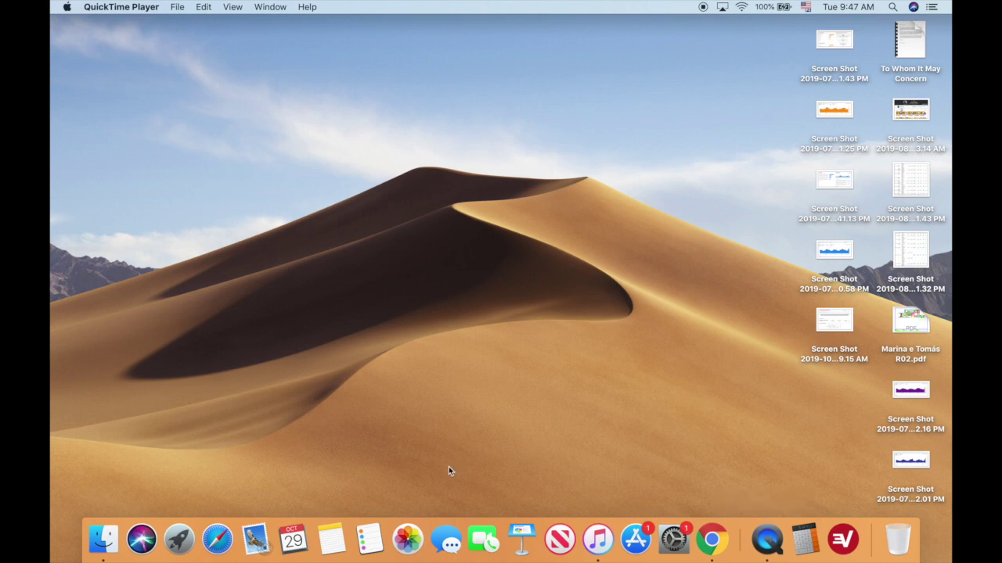
# Browse the Applications folder in a Finder window
pyautogui.click(108, 542)
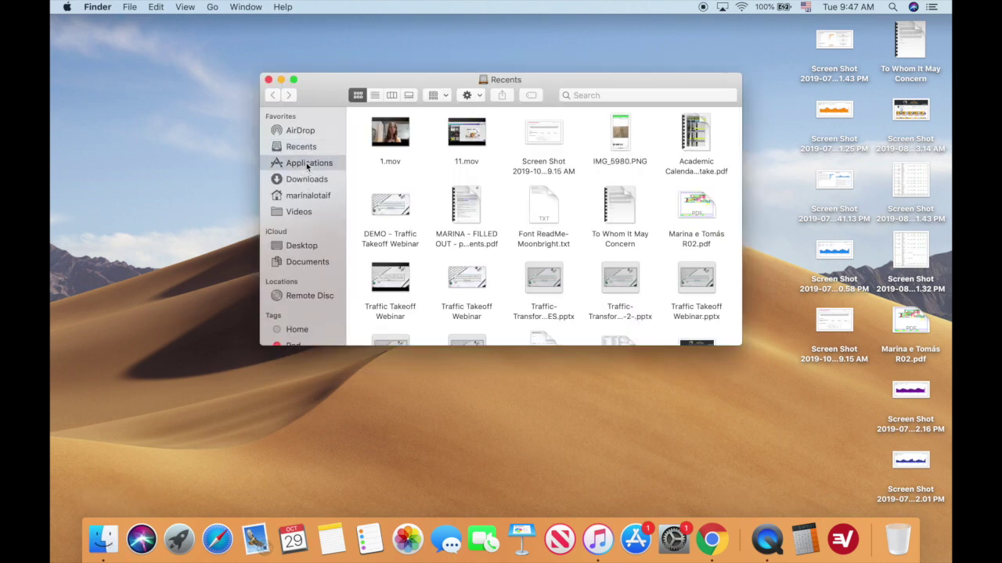
pyautogui.scroll(-10, 505, 172)
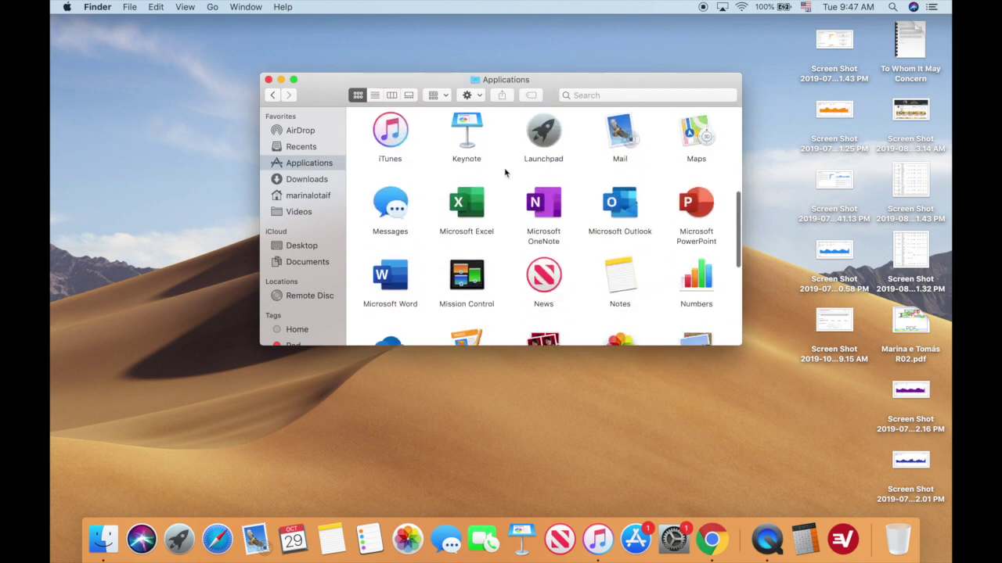
pyautogui.scroll(-5, 504, 172)
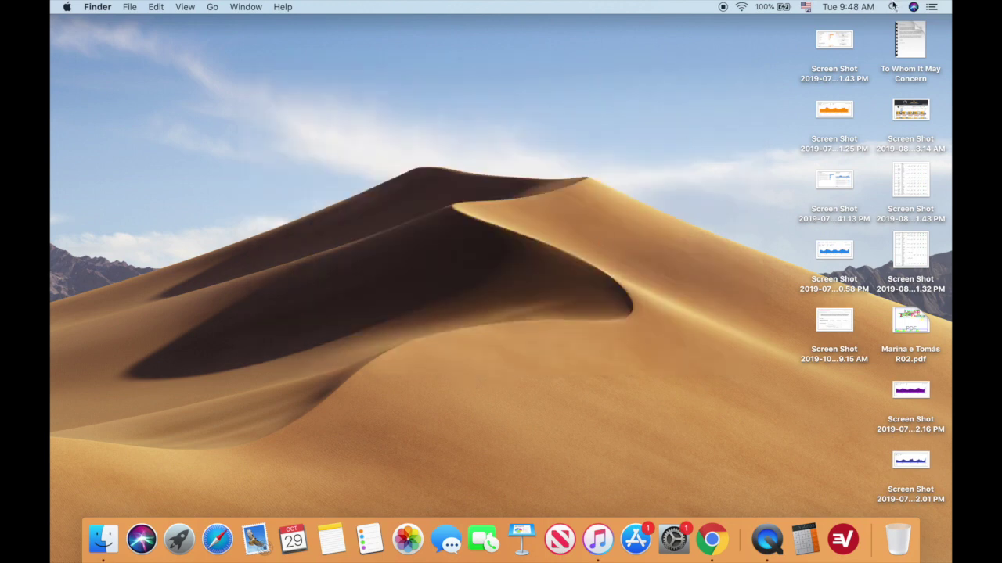
# Launch QuickTime Player from the top Spotlight search result
pyautogui.press('super+space')
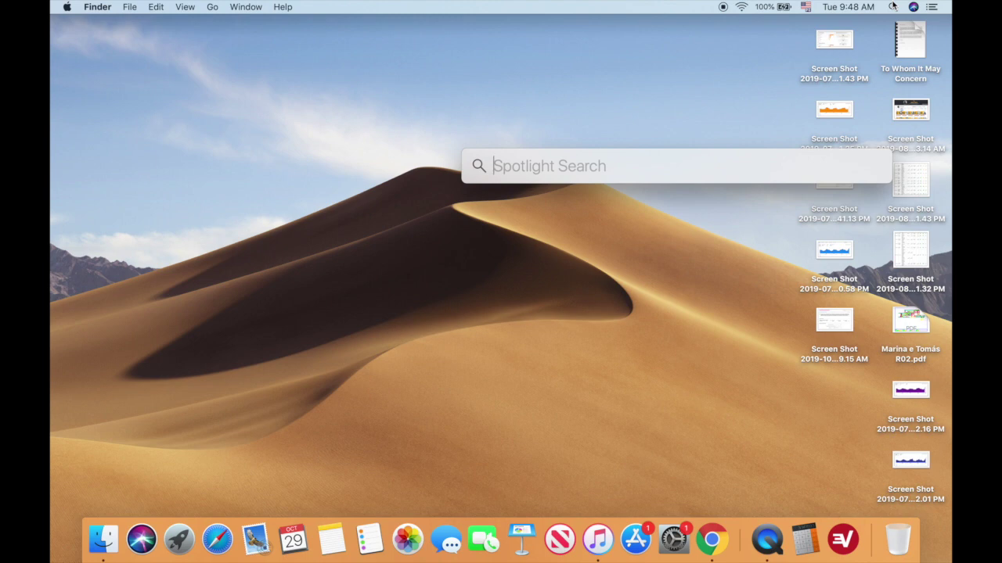
pyautogui.write('ui')
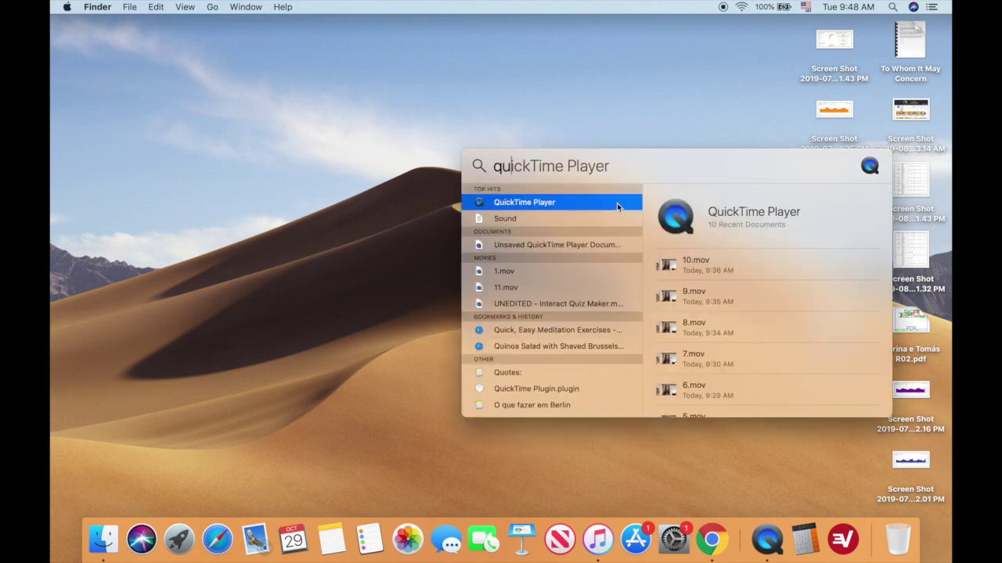
pyautogui.doubleClick(617, 206)
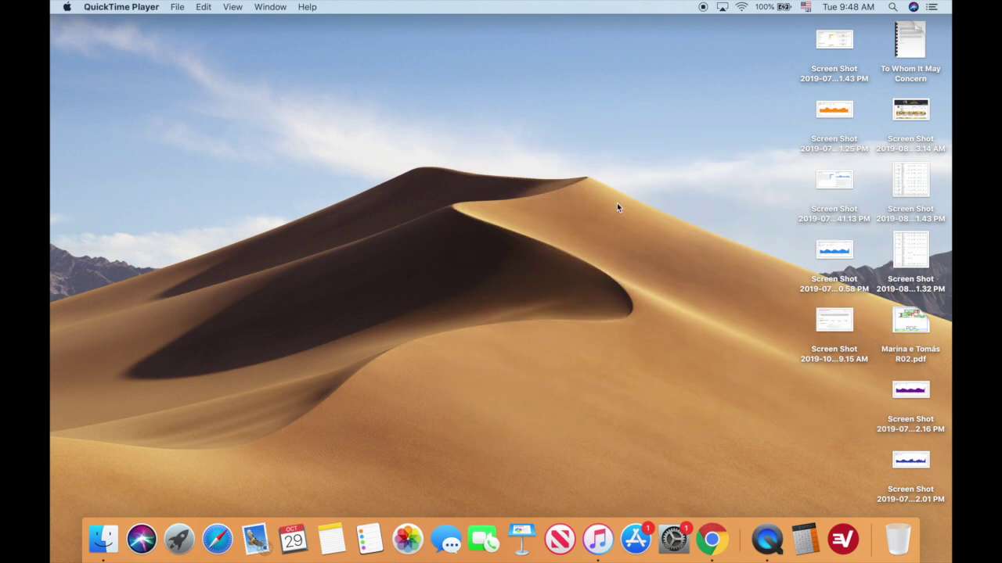
# Start a new movie recording from the File menu to show the live webcam preview
pyautogui.click(175, 8)
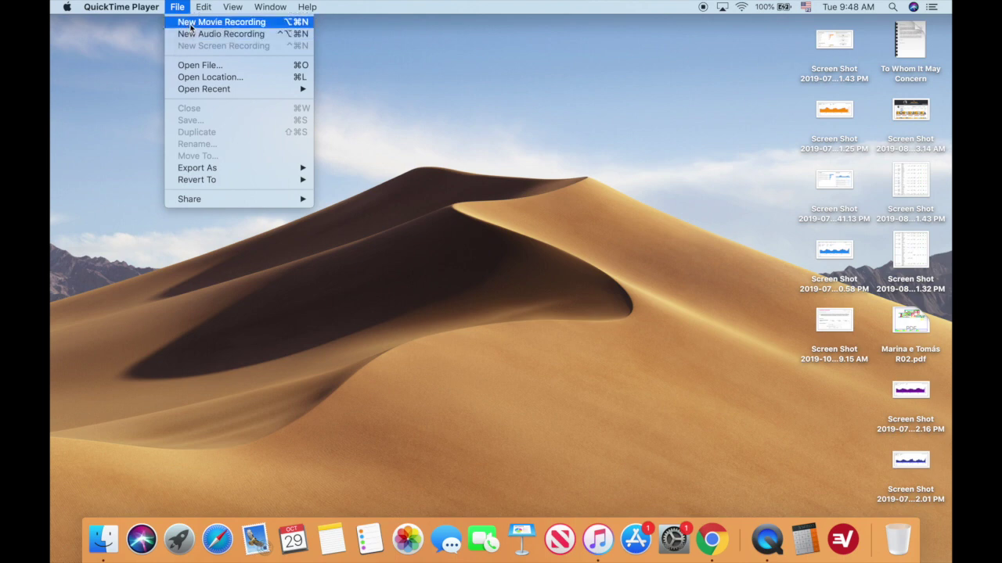
pyautogui.click(189, 26)
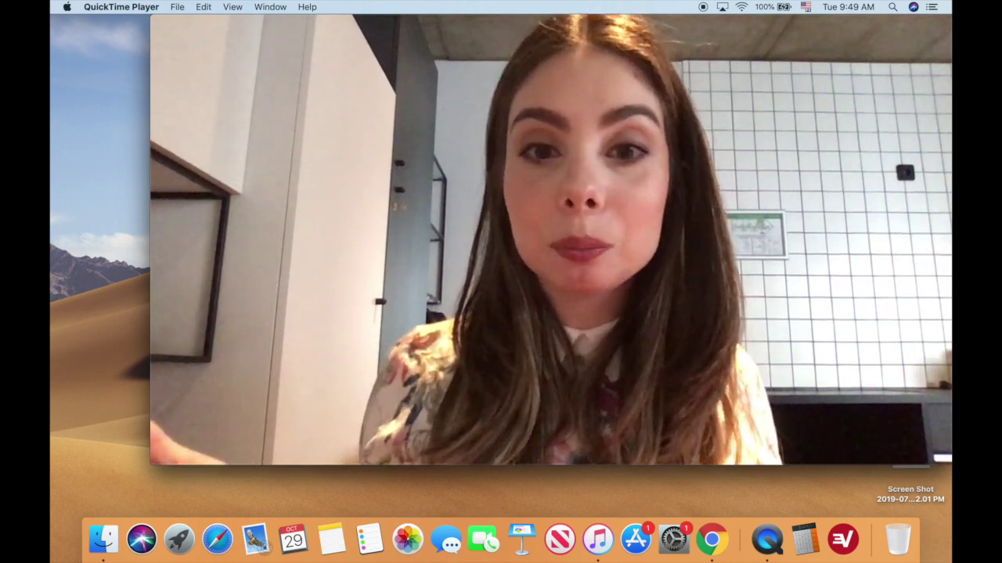
pyautogui.moveTo(537, 370)
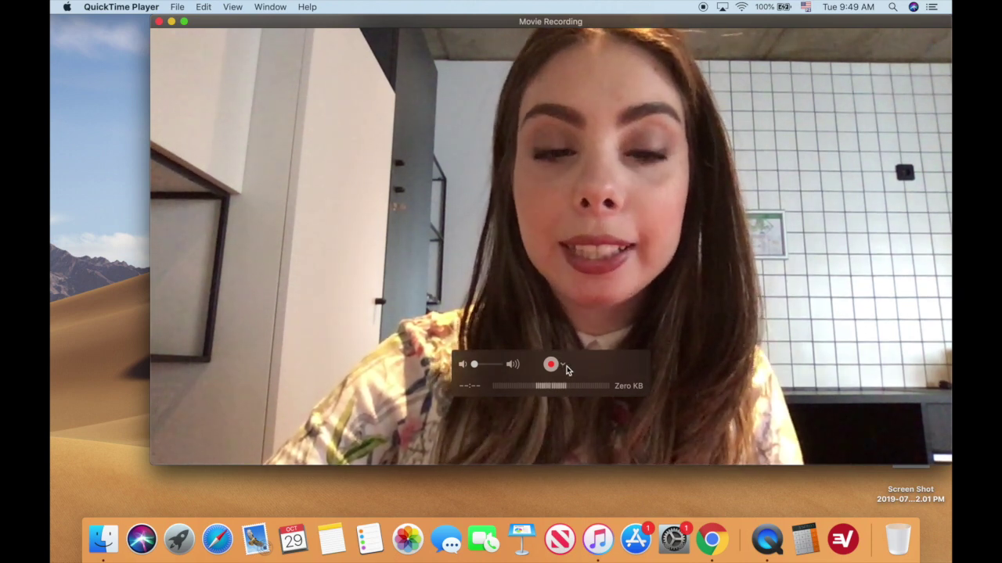
pyautogui.click(567, 366)
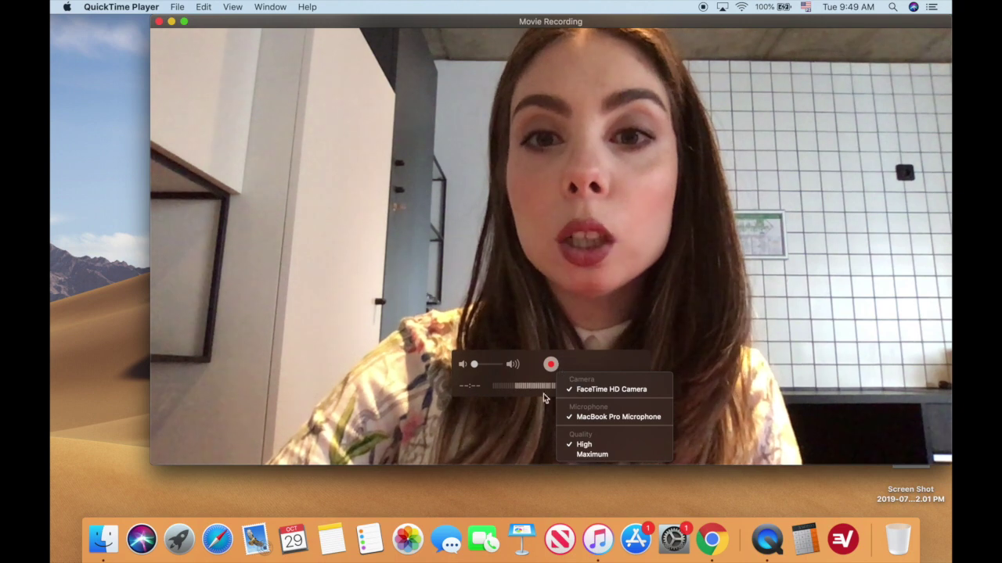
pyautogui.click(551, 365)
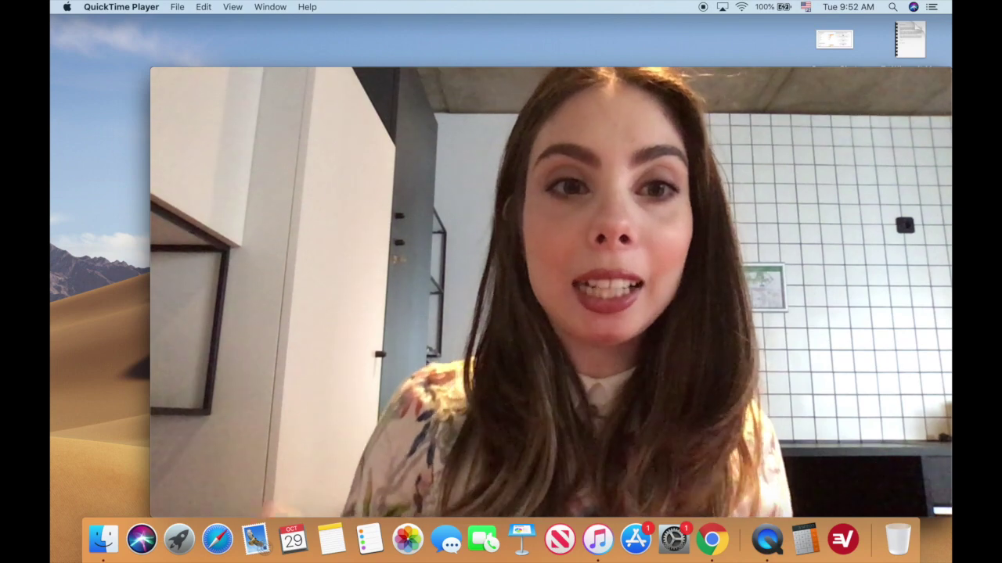
# Resize the Movie Recording window into a small preview and drag it to the screen's top-right corner
pyautogui.moveTo(601, 357)
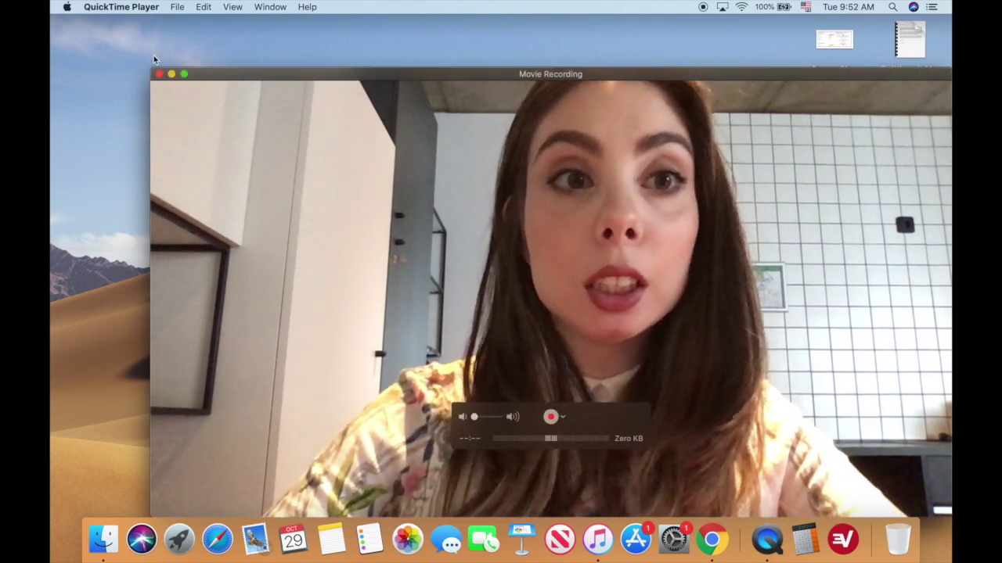
pyautogui.moveTo(154, 60)
pyautogui.mouseDown()
pyautogui.moveTo(326, 145)
pyautogui.moveTo(715, 295)
pyautogui.mouseUp()
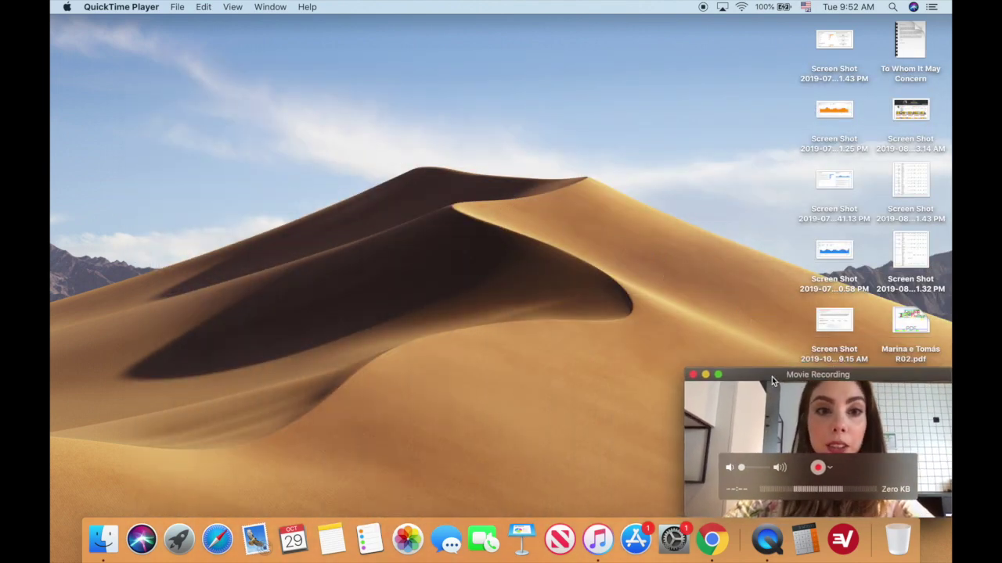
pyautogui.moveTo(772, 381)
pyautogui.mouseDown()
pyautogui.moveTo(738, 290)
pyautogui.moveTo(769, 9)
pyautogui.moveTo(127, 8)
pyautogui.moveTo(125, 410)
pyautogui.moveTo(710, 408)
pyautogui.moveTo(760, 419)
pyautogui.moveTo(763, 160)
pyautogui.moveTo(748, 33)
pyautogui.moveTo(771, 22)
pyautogui.mouseUp()
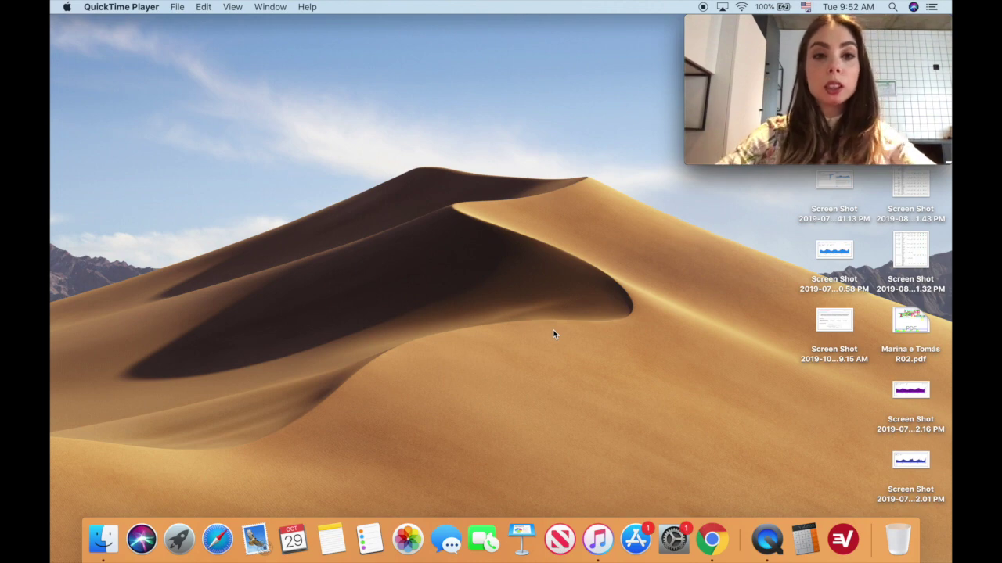
pyautogui.click(232, 8)
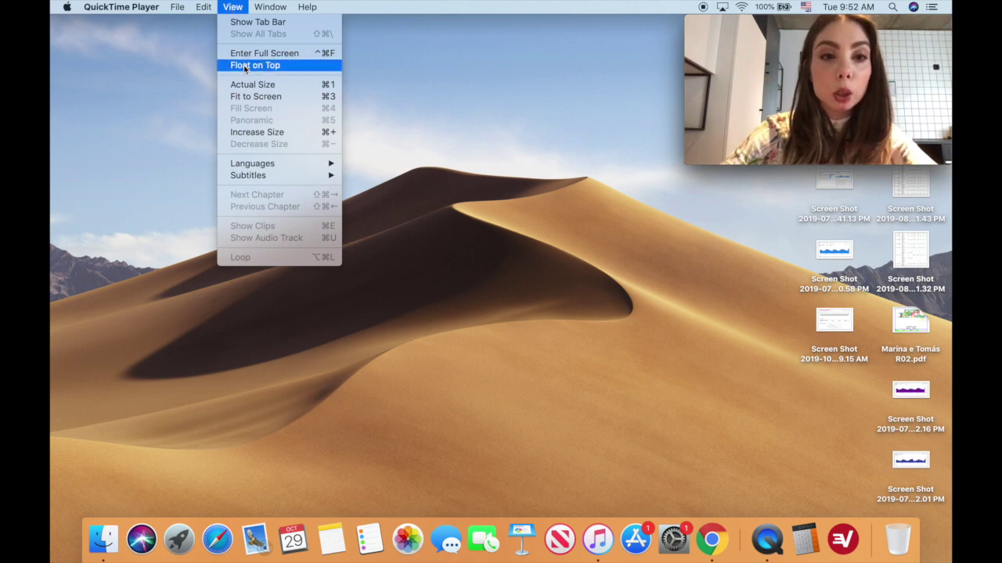
# Enable Float on Top from the View menu for the Movie Recording window
pyautogui.click(293, 66)
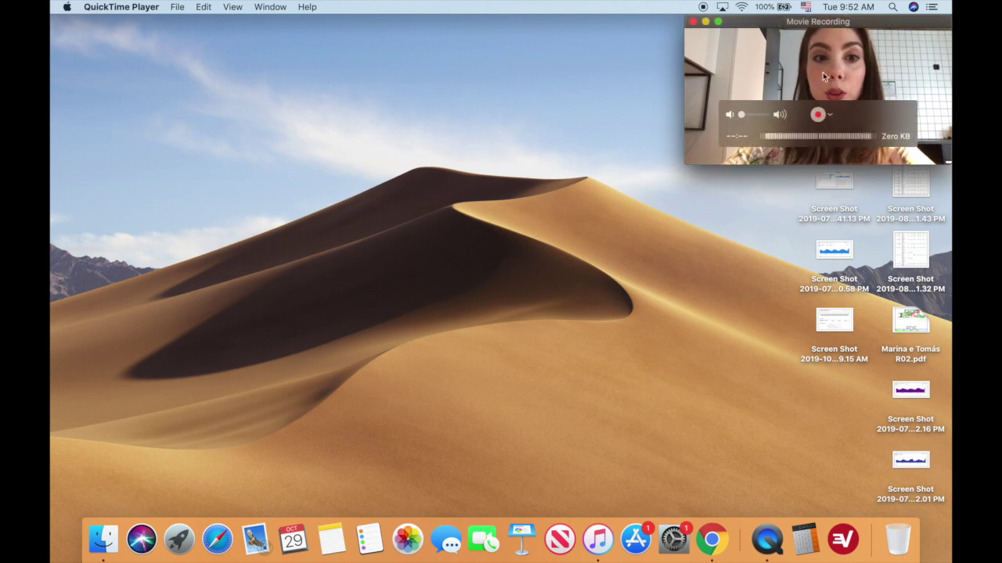
pyautogui.moveTo(743, 141)
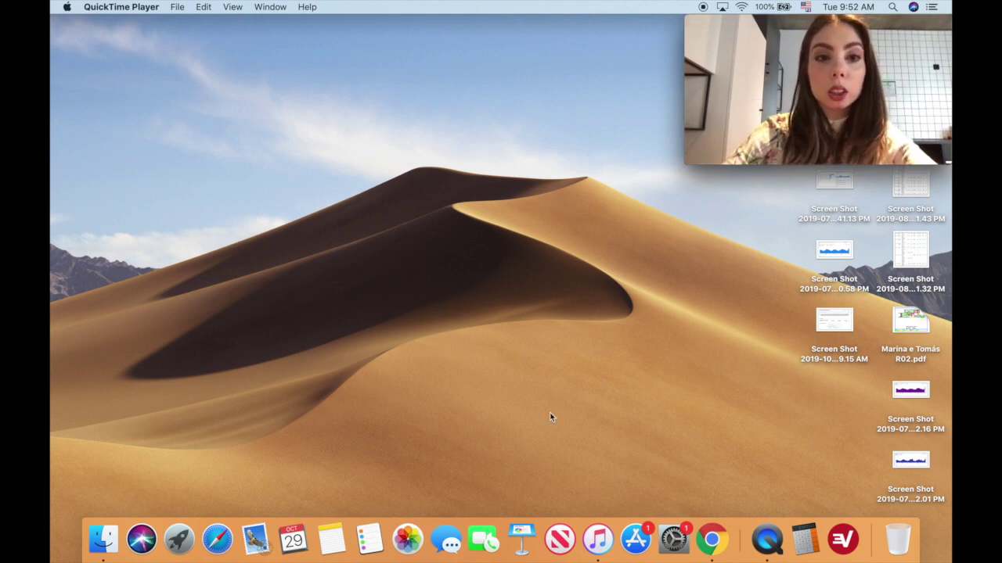
# Switch to Chrome, toggle full screen on and off, and shorten the window to clear the Dock
pyautogui.click(718, 543)
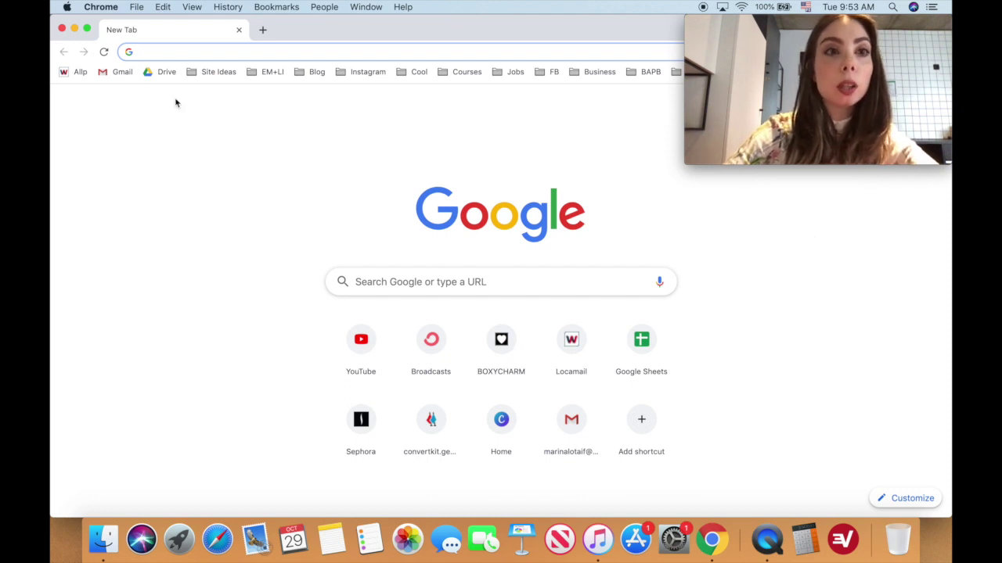
pyautogui.click(86, 29)
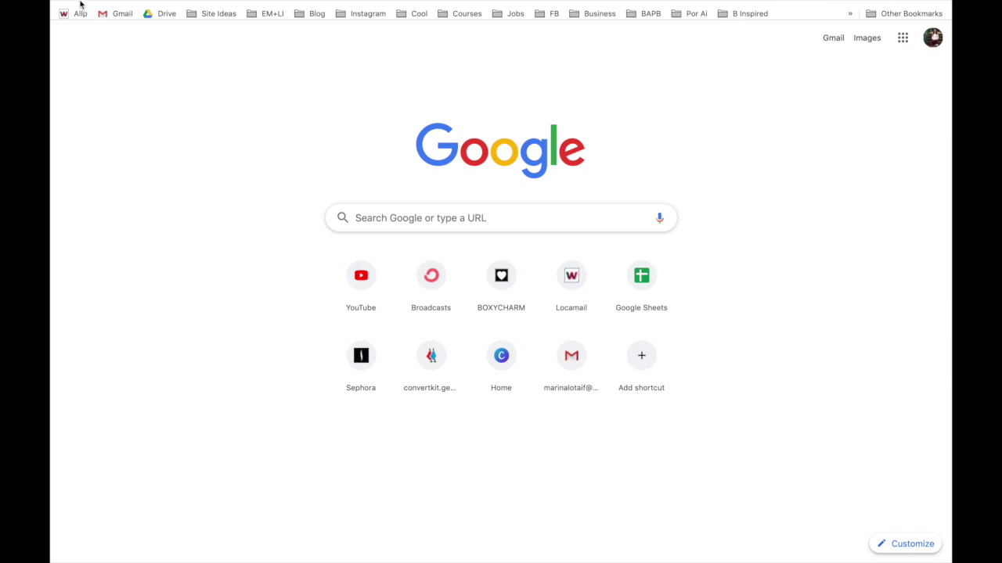
pyautogui.click(87, 29)
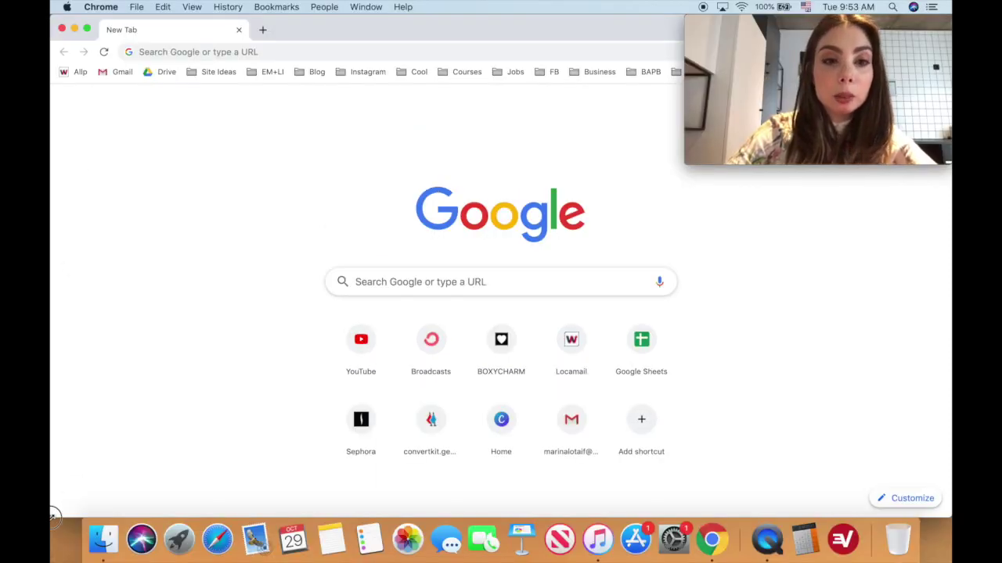
pyautogui.moveTo(52, 517)
pyautogui.mouseDown()
pyautogui.moveTo(333, 188)
pyautogui.moveTo(127, 250)
pyautogui.moveTo(51, 291)
pyautogui.moveTo(52, 558)
pyautogui.mouseUp()
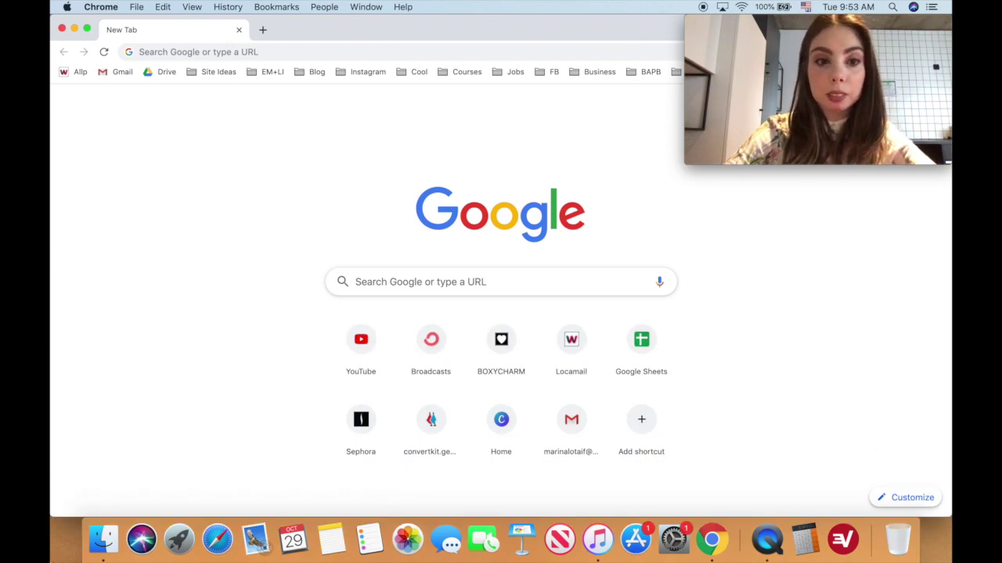
pyautogui.click(766, 539)
pyautogui.click(178, 8)
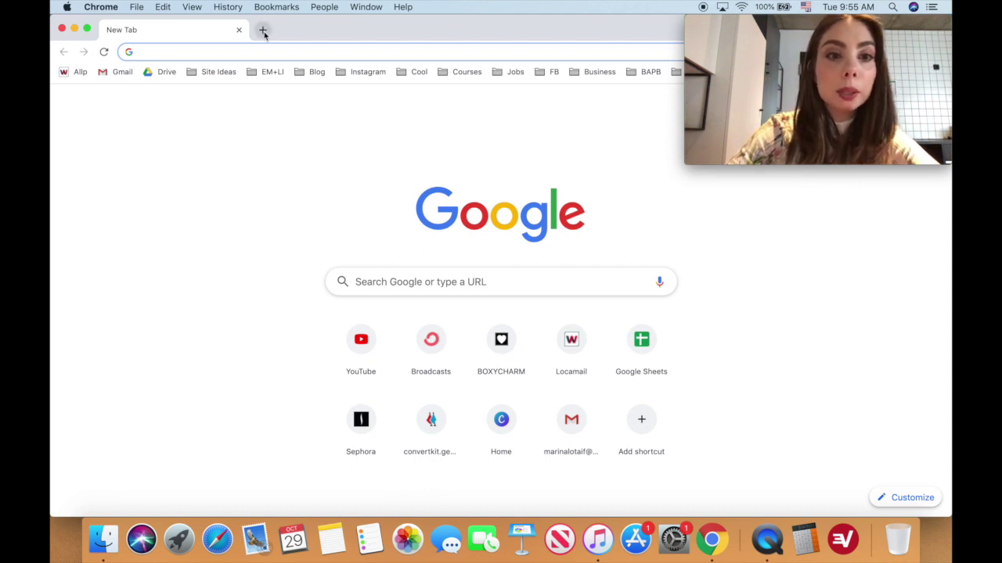
# Add a second Chrome tab, then open a new Chrome window from its Dock icon menu
pyautogui.click(263, 30)
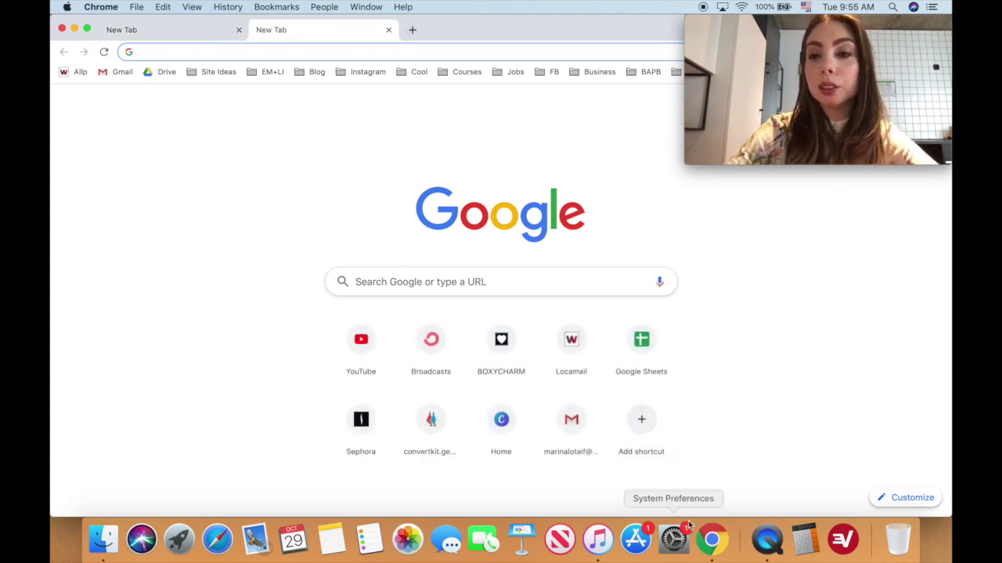
pyautogui.rightClick(709, 538)
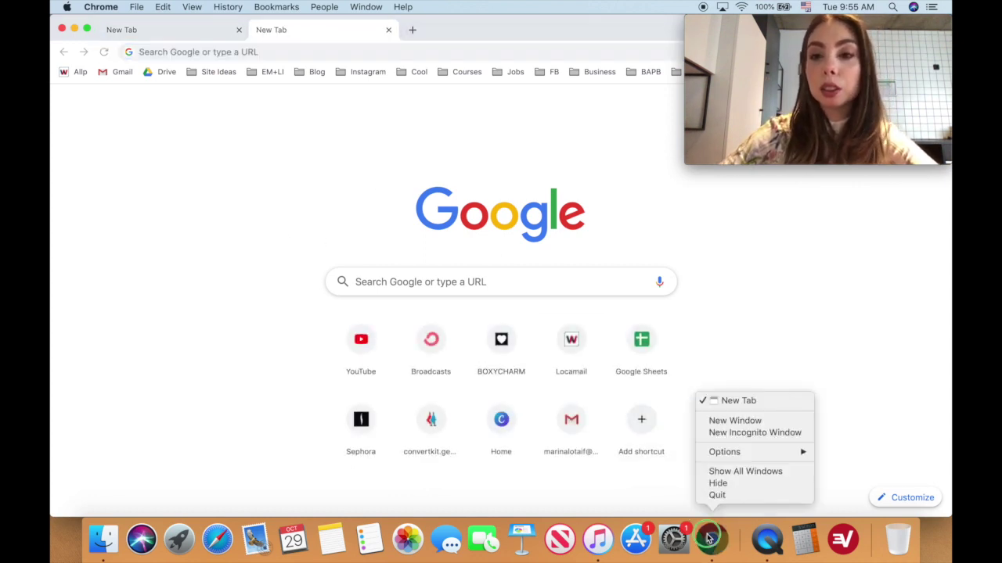
pyautogui.click(739, 421)
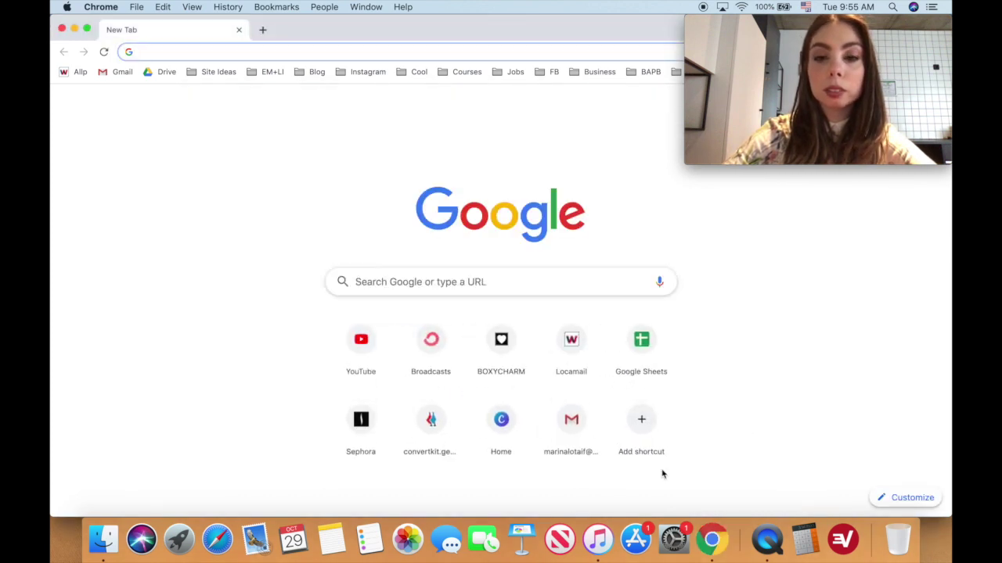
# Launch Keynote and cancel its Open dialog without choosing a presentation
pyautogui.click(522, 537)
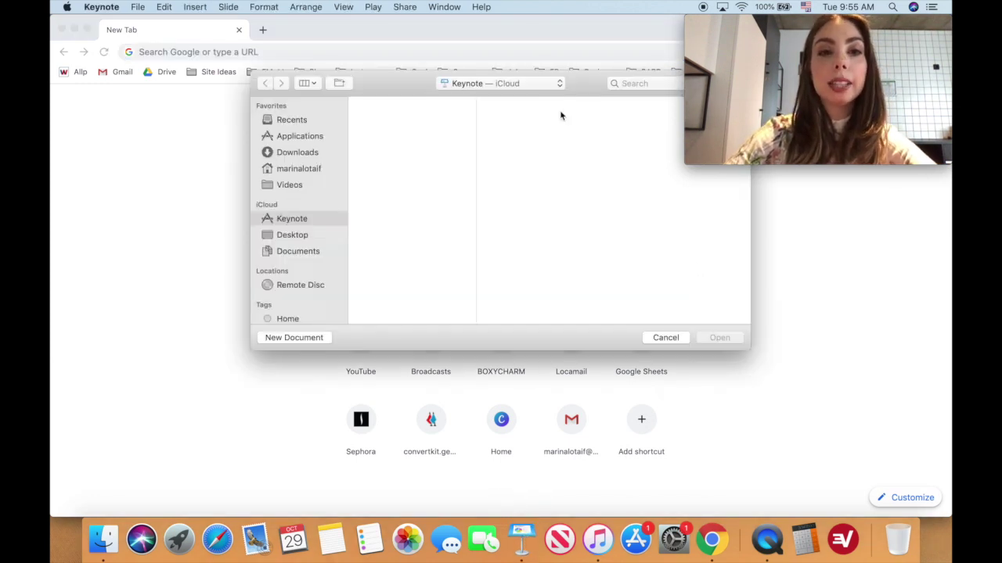
pyautogui.click(665, 338)
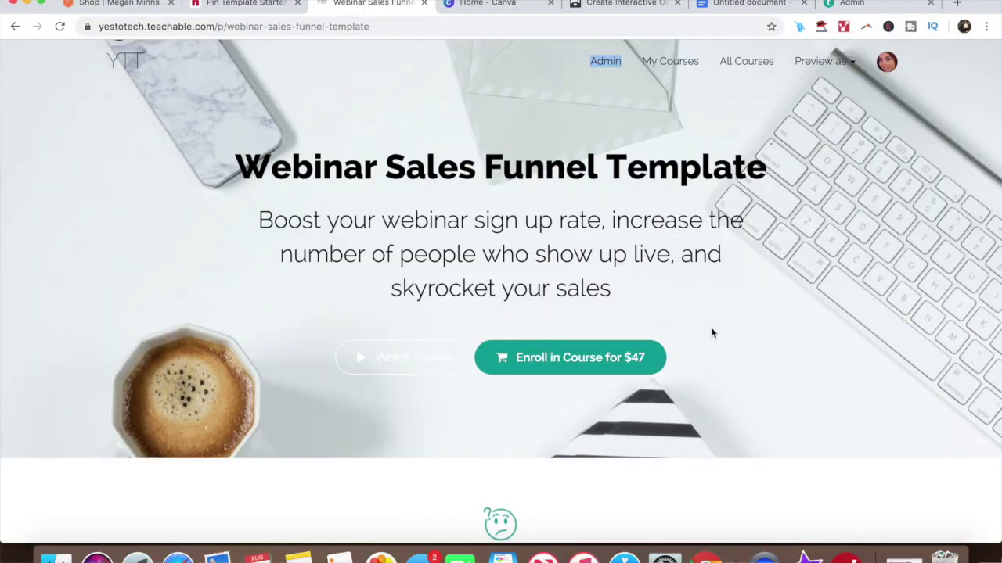
# Scroll the $47 course sales page down to the 'Get the Webinar Sales Funnel Template Now!' mockup section
pyautogui.scroll(-2, 712, 333)
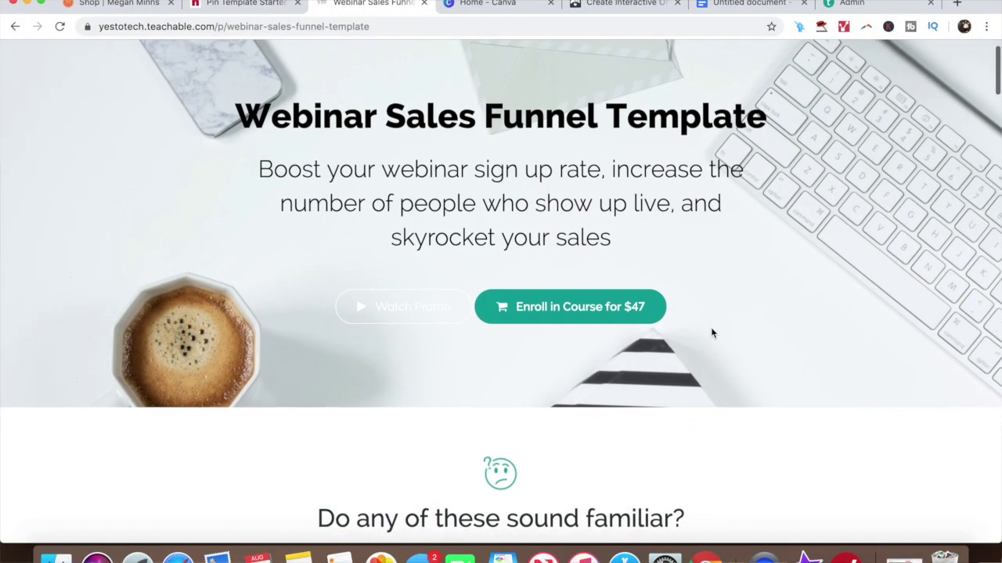
pyautogui.scroll(-3, 712, 334)
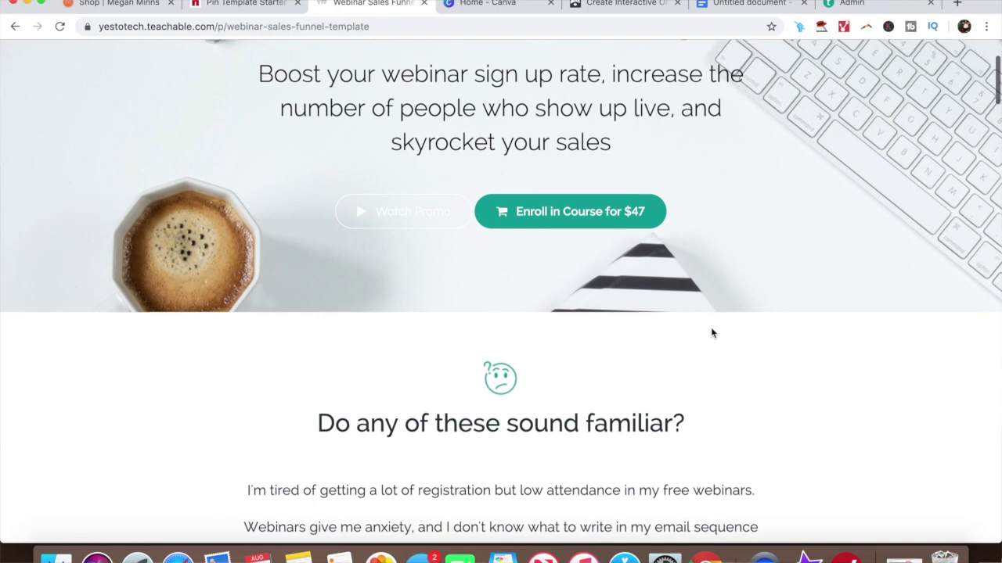
pyautogui.scroll(-4, 711, 333)
pyautogui.scroll(-1, 711, 334)
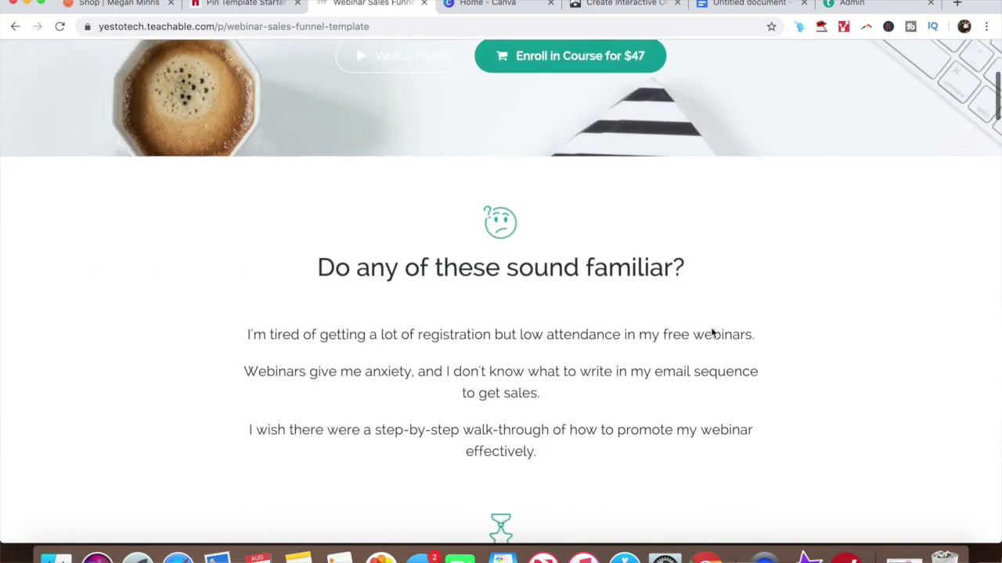
pyautogui.scroll(-5, 712, 331)
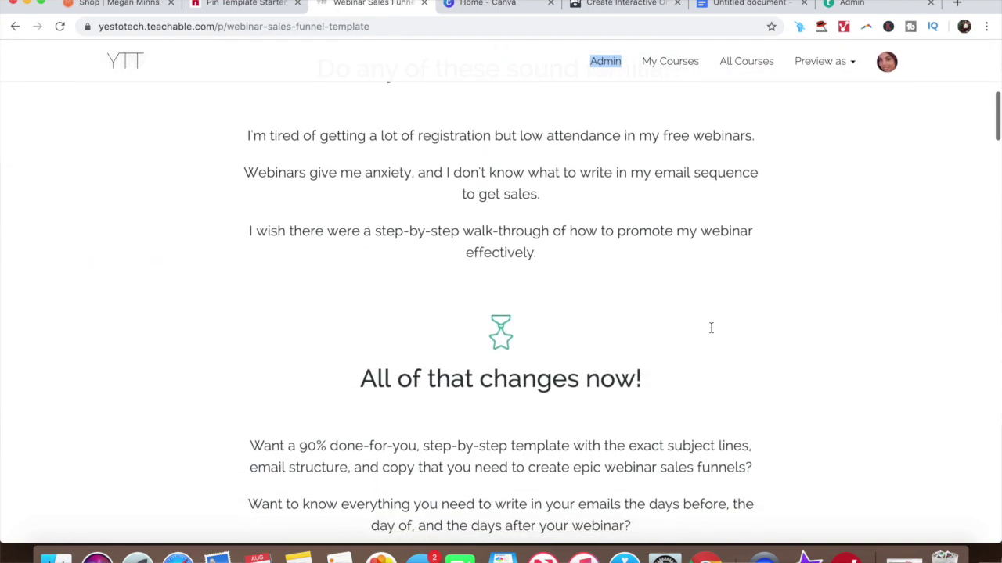
pyautogui.scroll(-10, 712, 328)
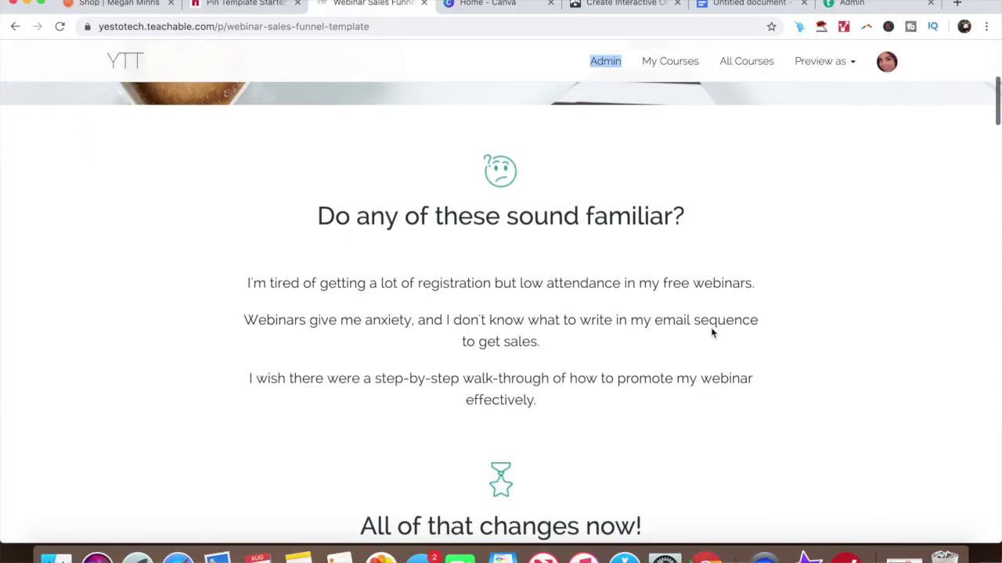
pyautogui.scroll(-5, 712, 332)
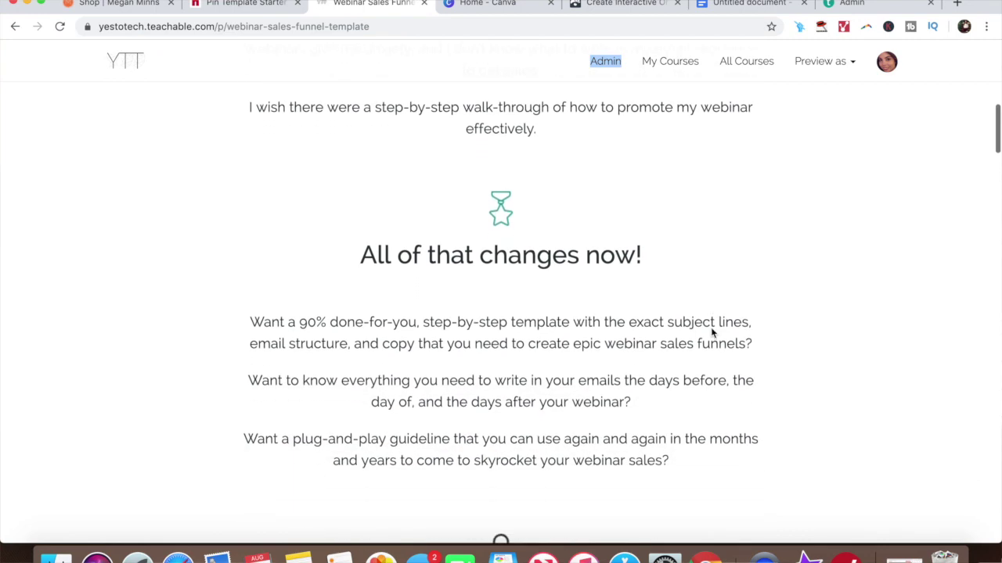
pyautogui.scroll(-5, 710, 329)
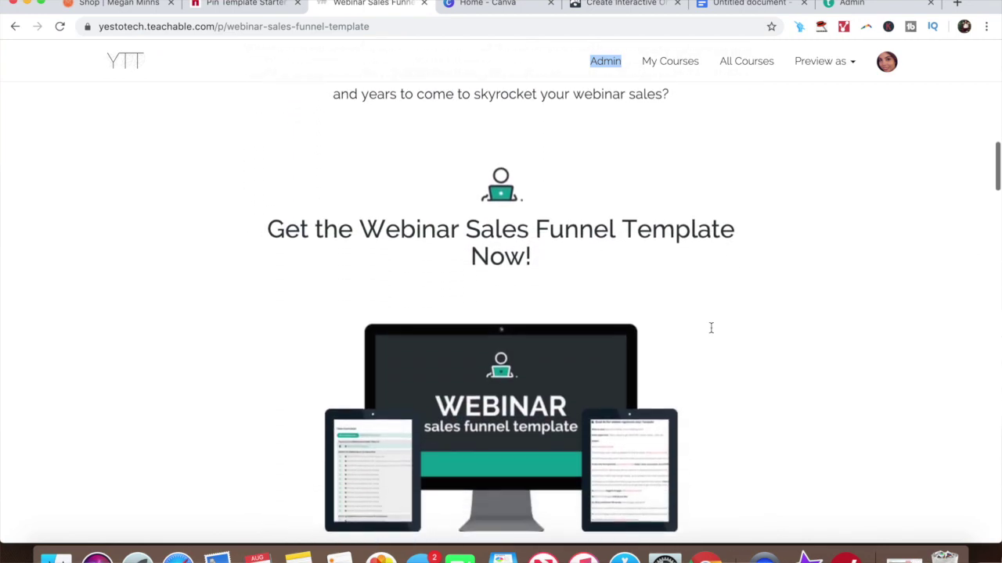
pyautogui.scroll(-3, 710, 328)
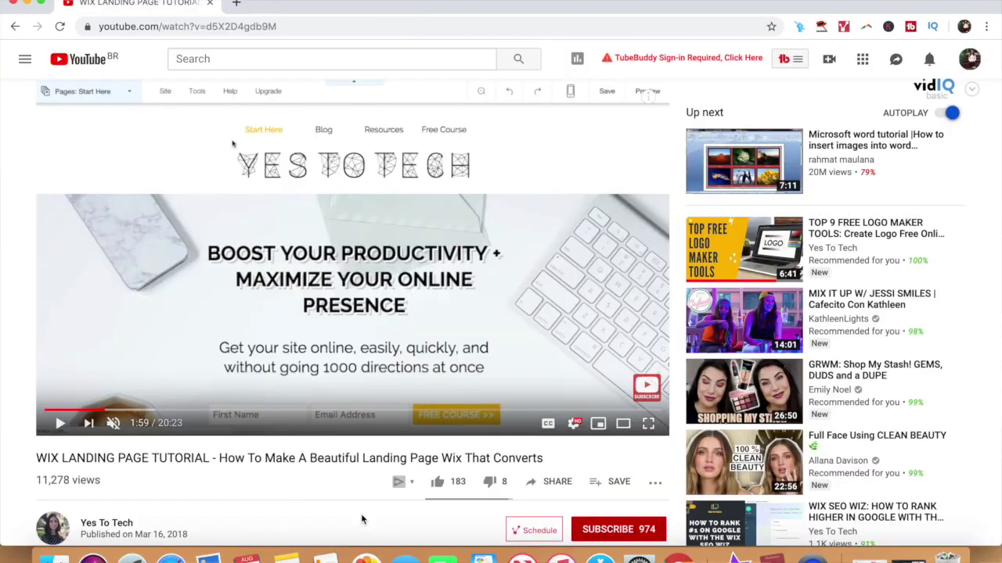